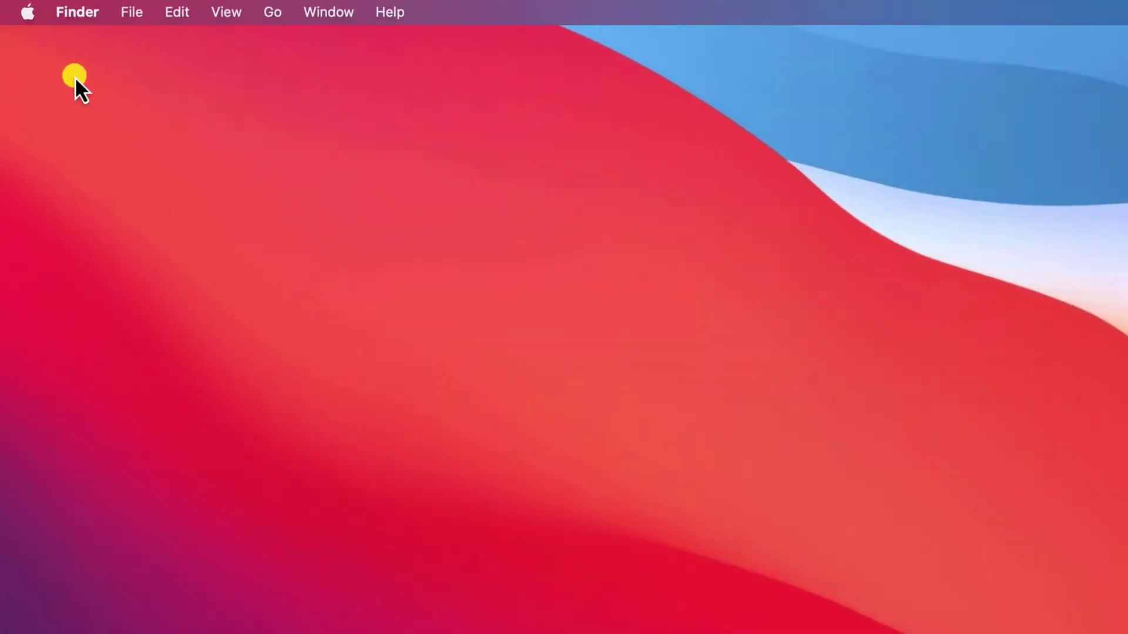
Step: Relaunch Finder from the Apple menu's Force Quit window, then close that window
click(16, 7)
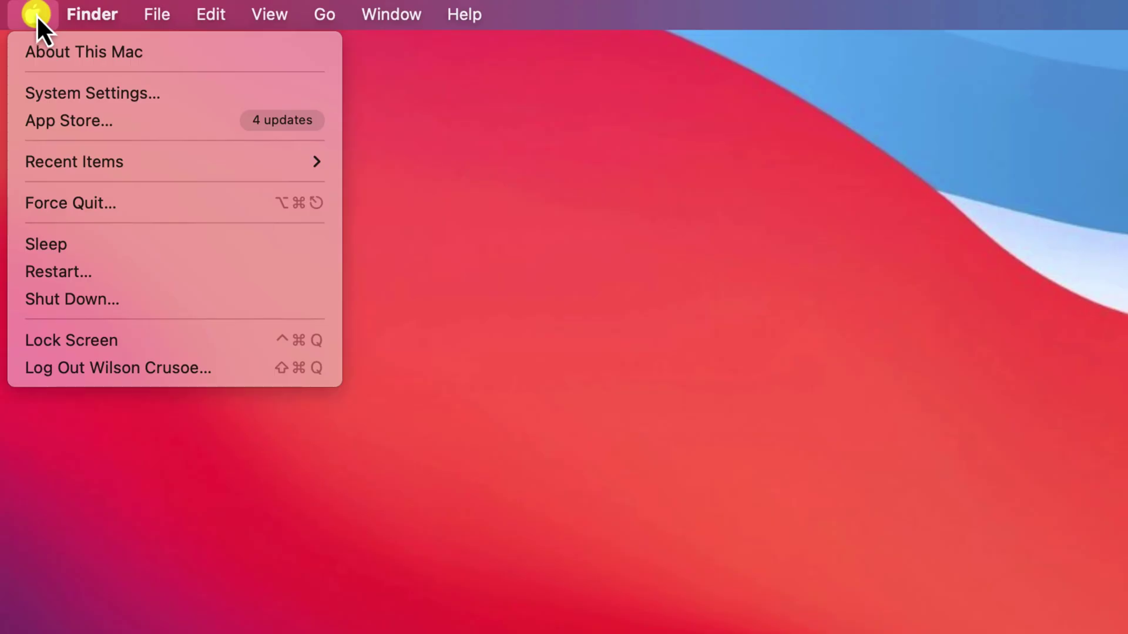
click(141, 204)
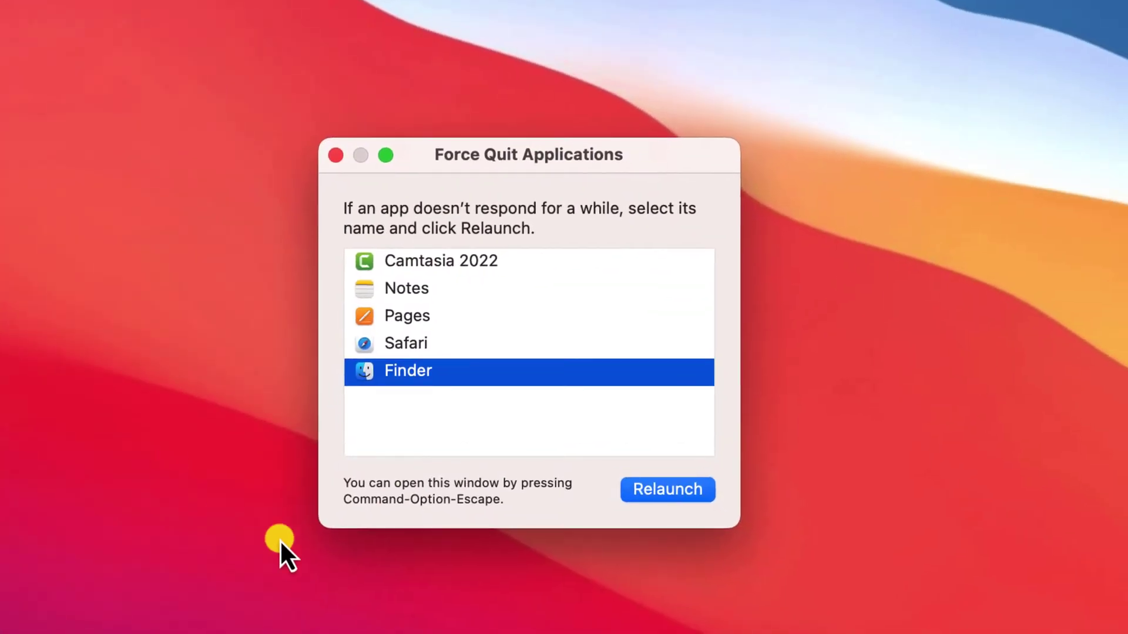
click(680, 492)
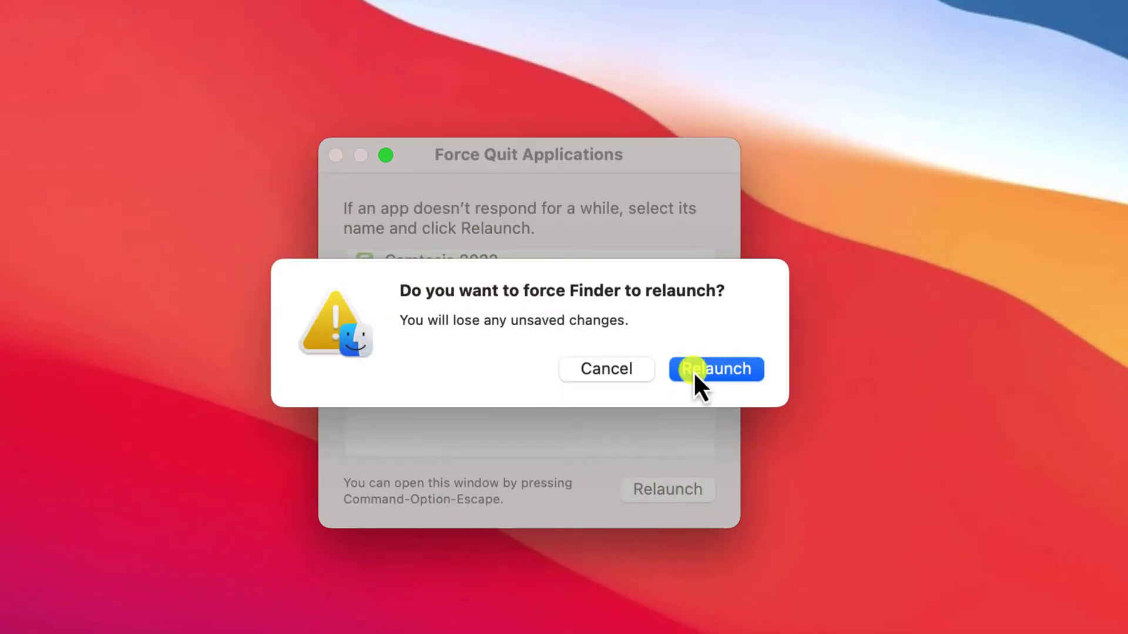
click(693, 371)
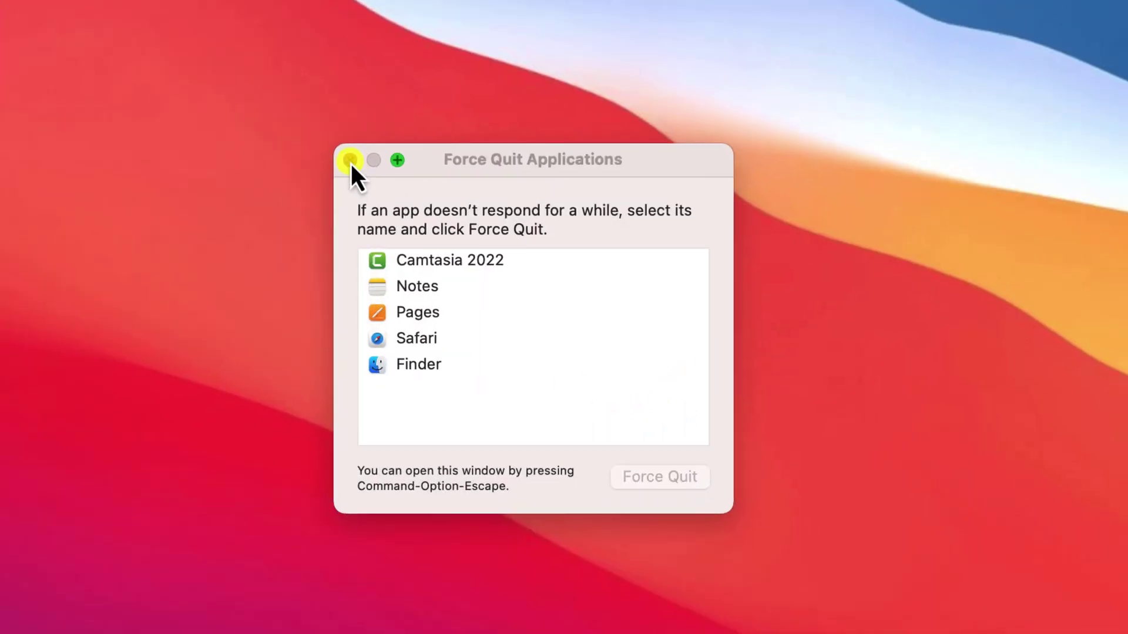
click(350, 161)
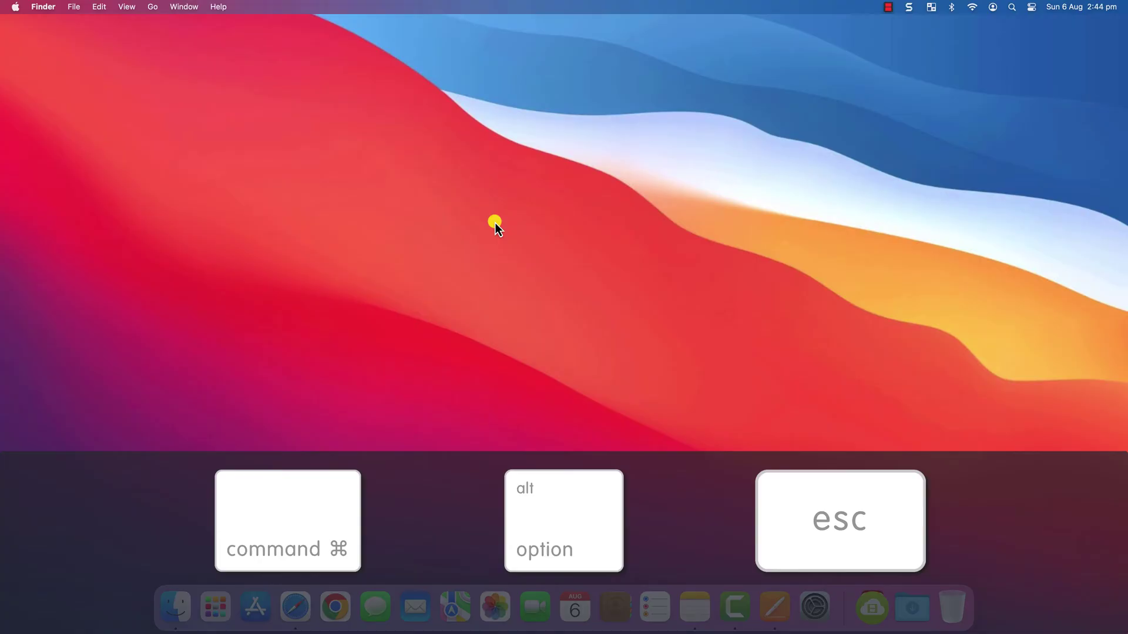
Step: Relaunch Finder again from the Command-Option-Escape Force Quit window, then close it
key(super+alt+Escape)
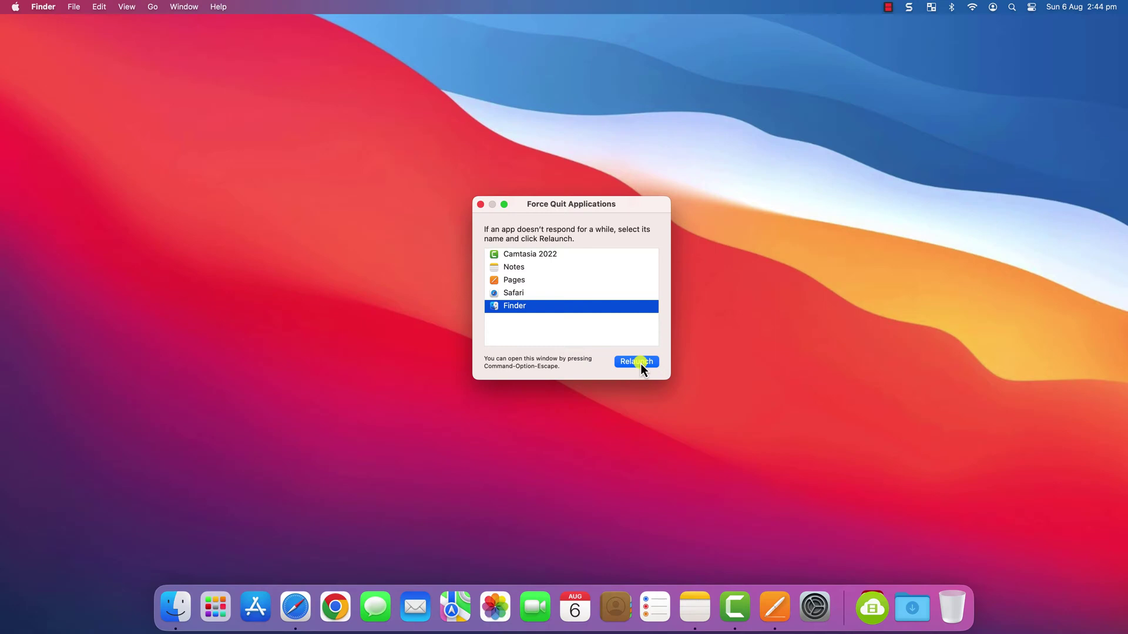
click(640, 363)
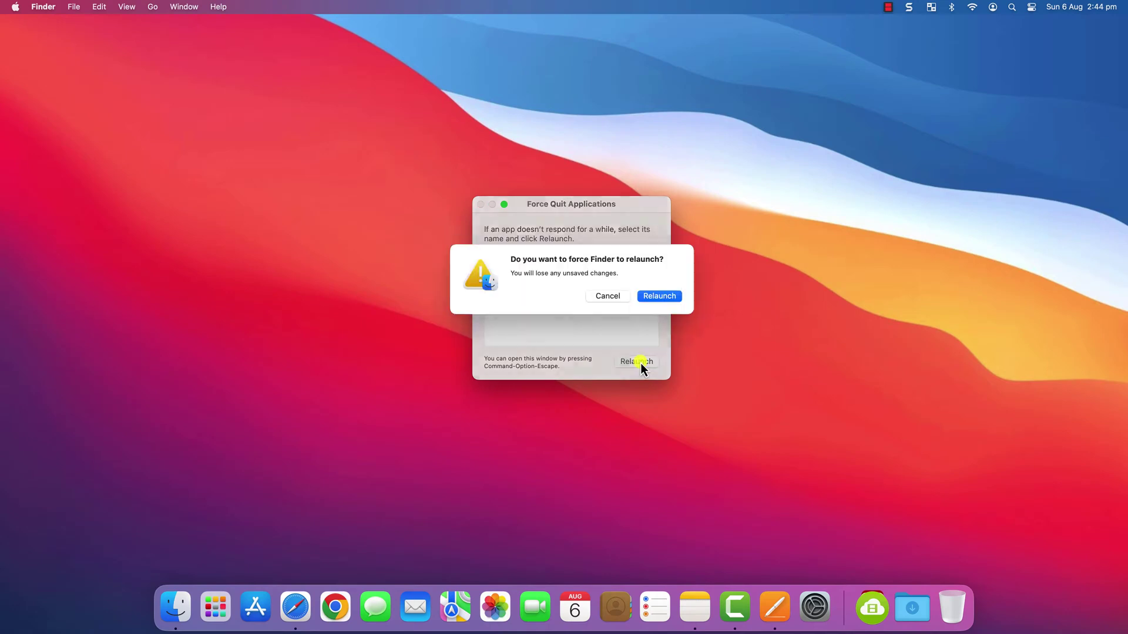
click(659, 305)
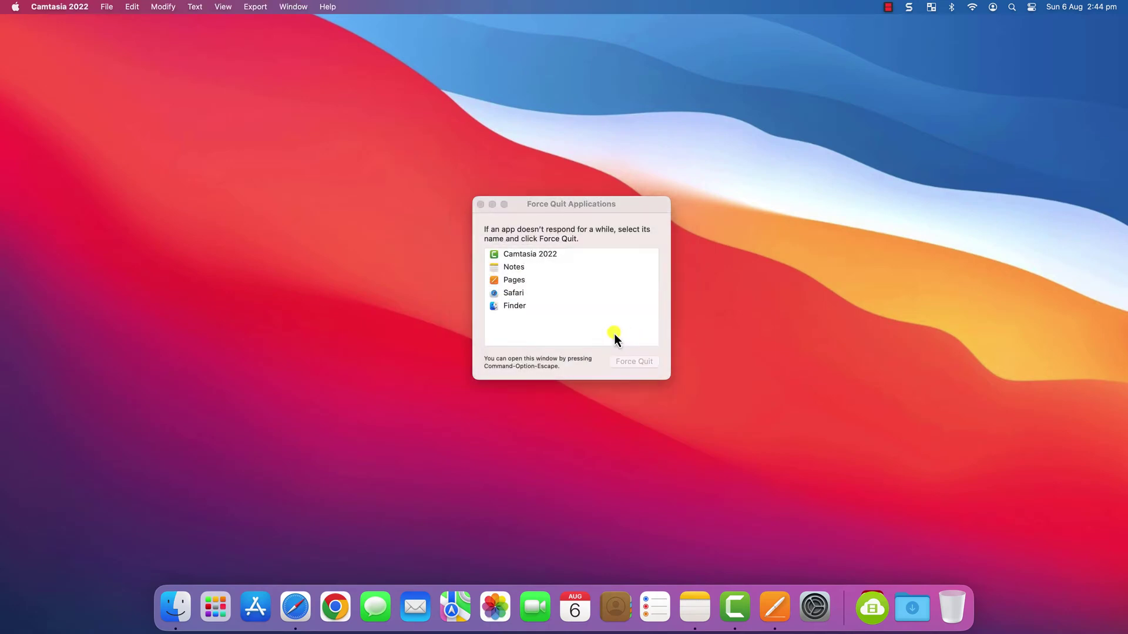
click(479, 206)
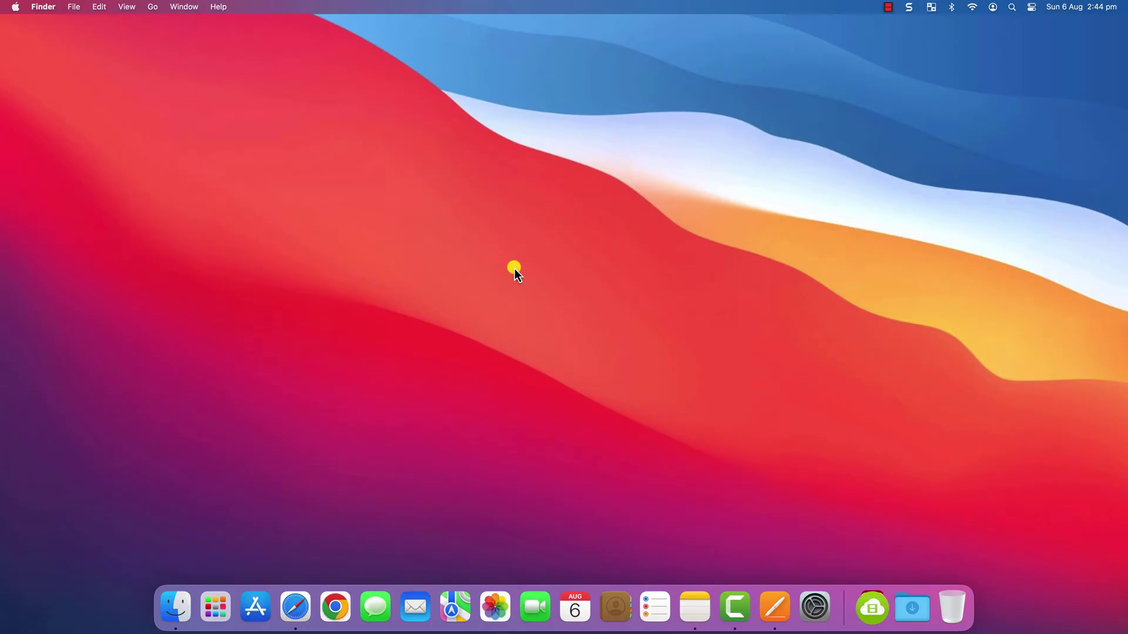
Step: Relaunch Finder from its Option-revealed Dock shortcut menu
key(alt)
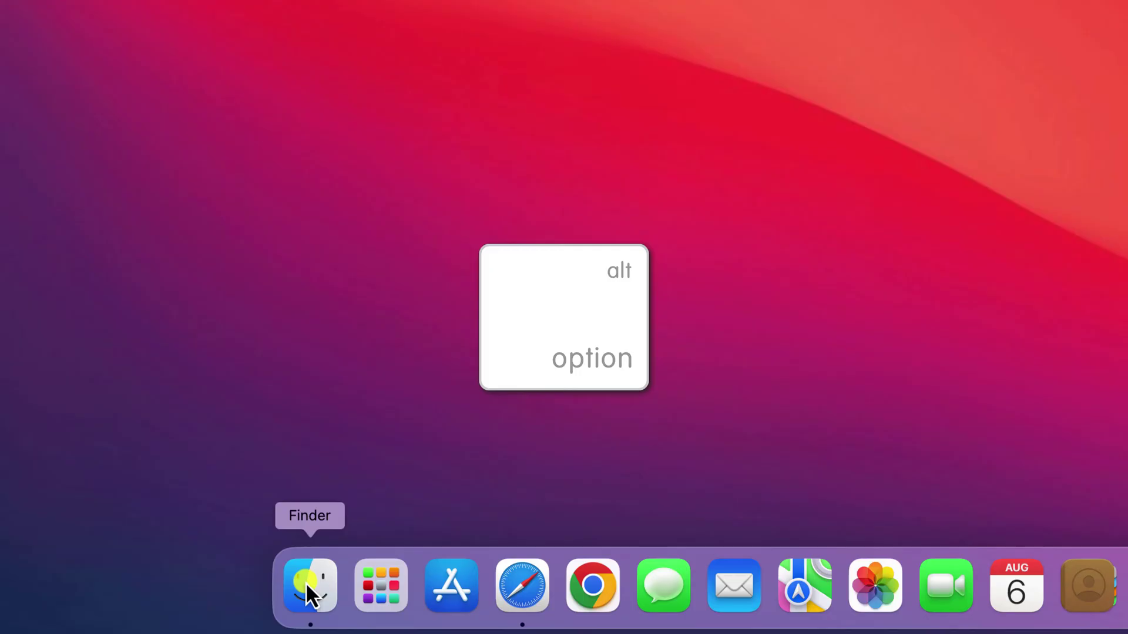
alt+right_click(306, 583)
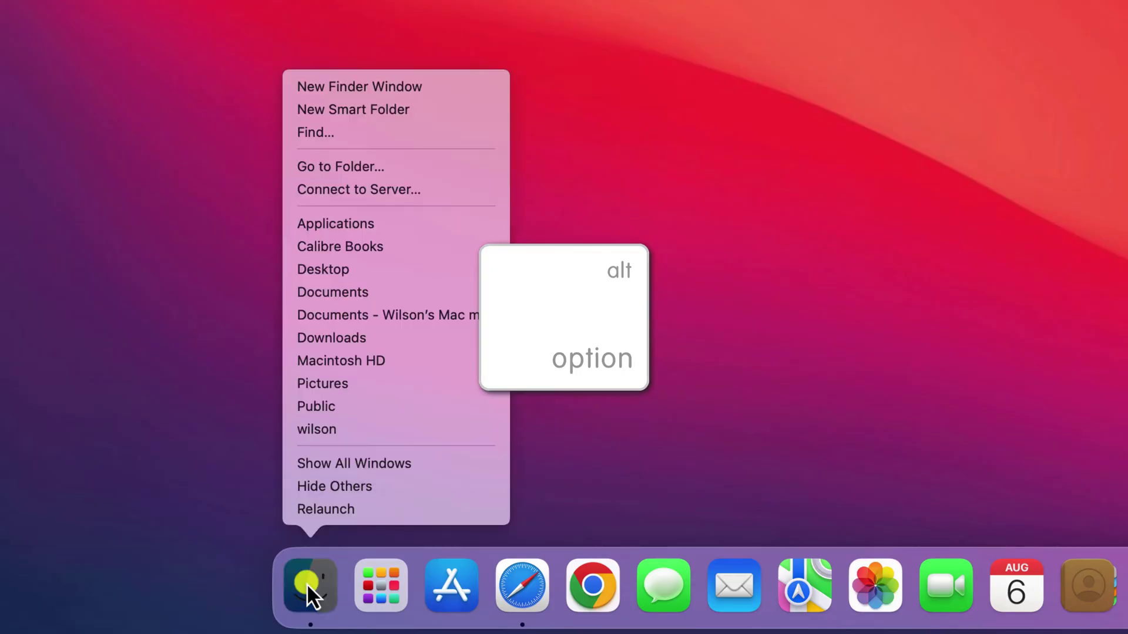
click(364, 515)
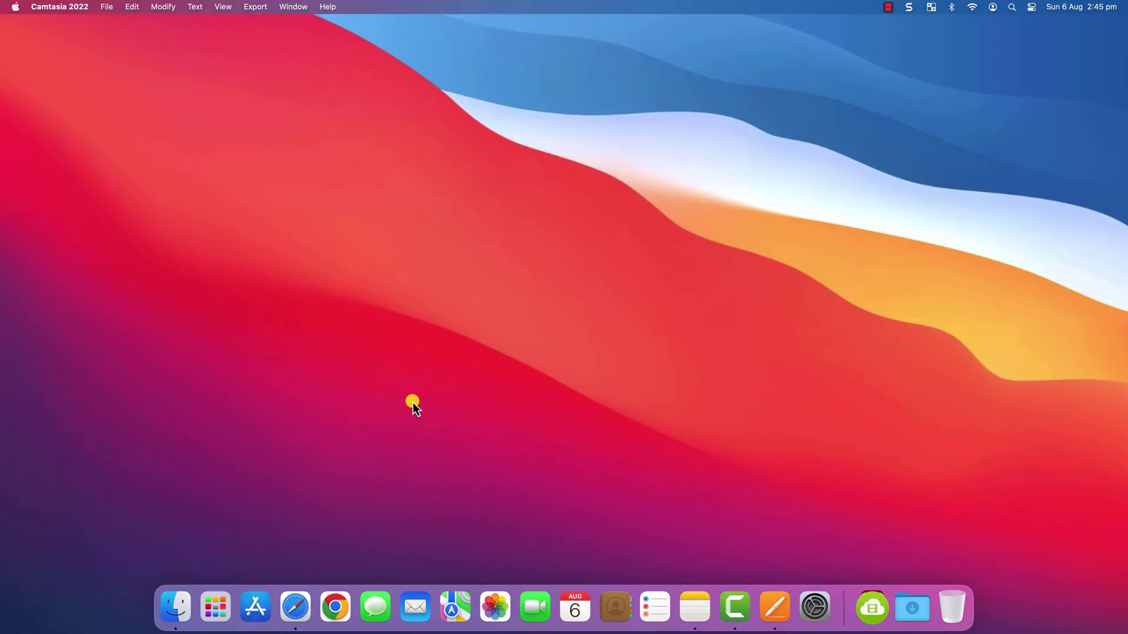
Step: Run killall Finder in Terminal, launched through Spotlight, to restart Finder
key(super+space)
text(ter)
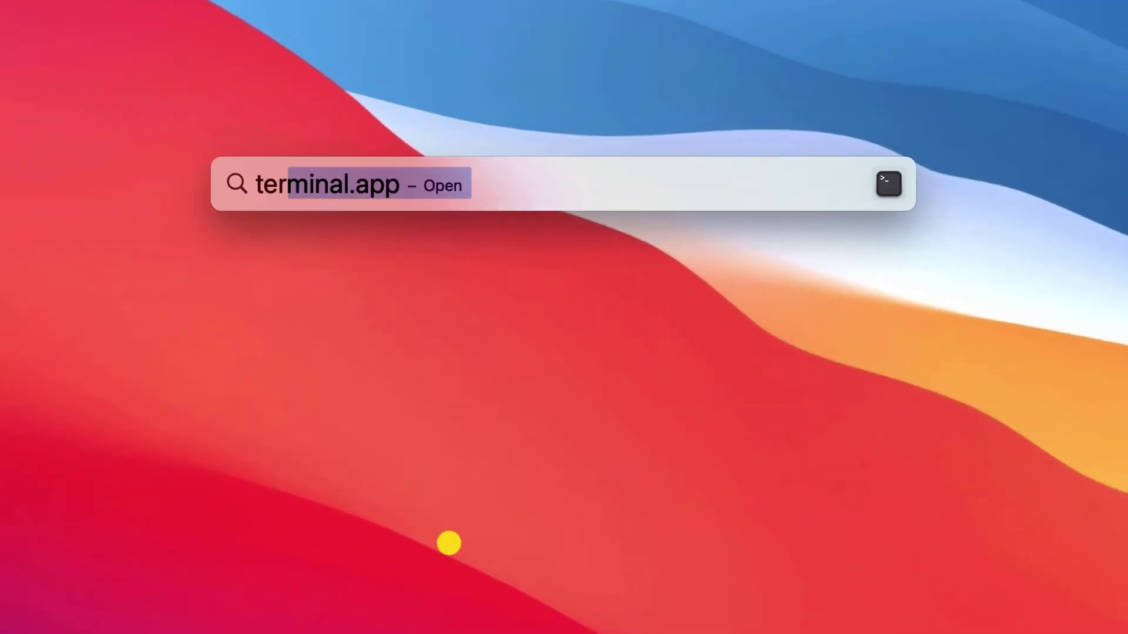
text(minal)
key(Return)
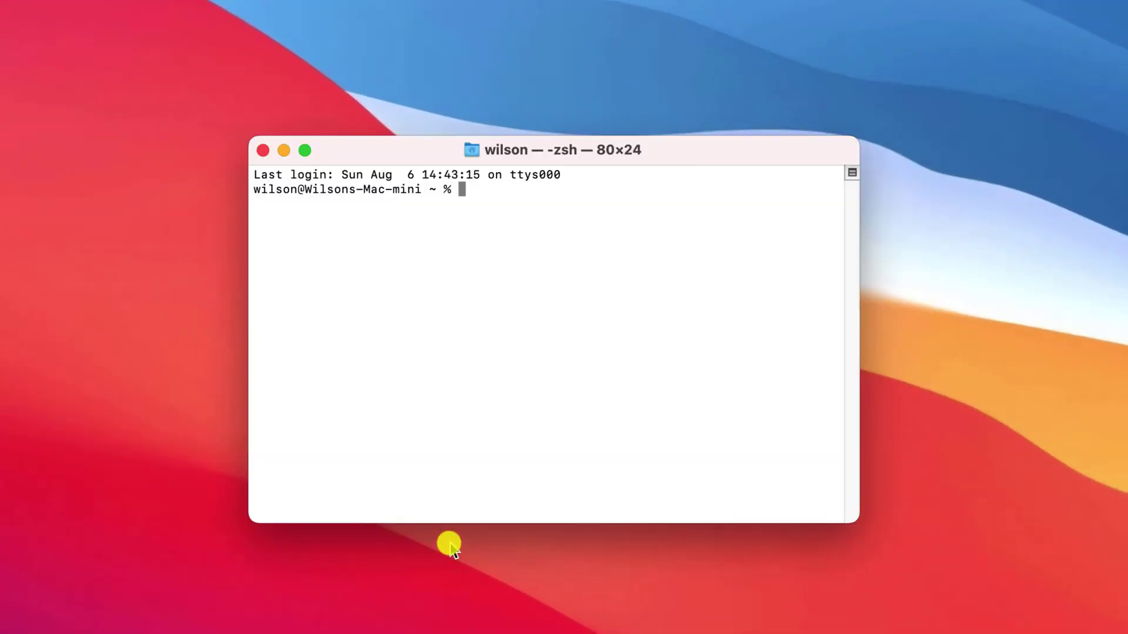
text(kil)
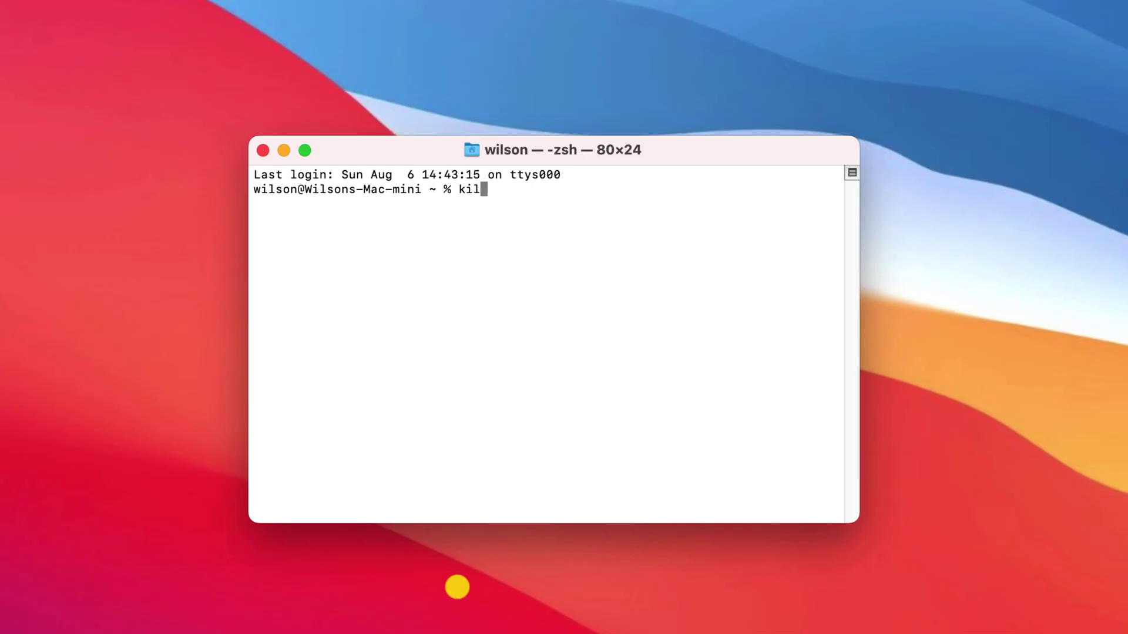
text(lall F)
text(inder)
key(Return)
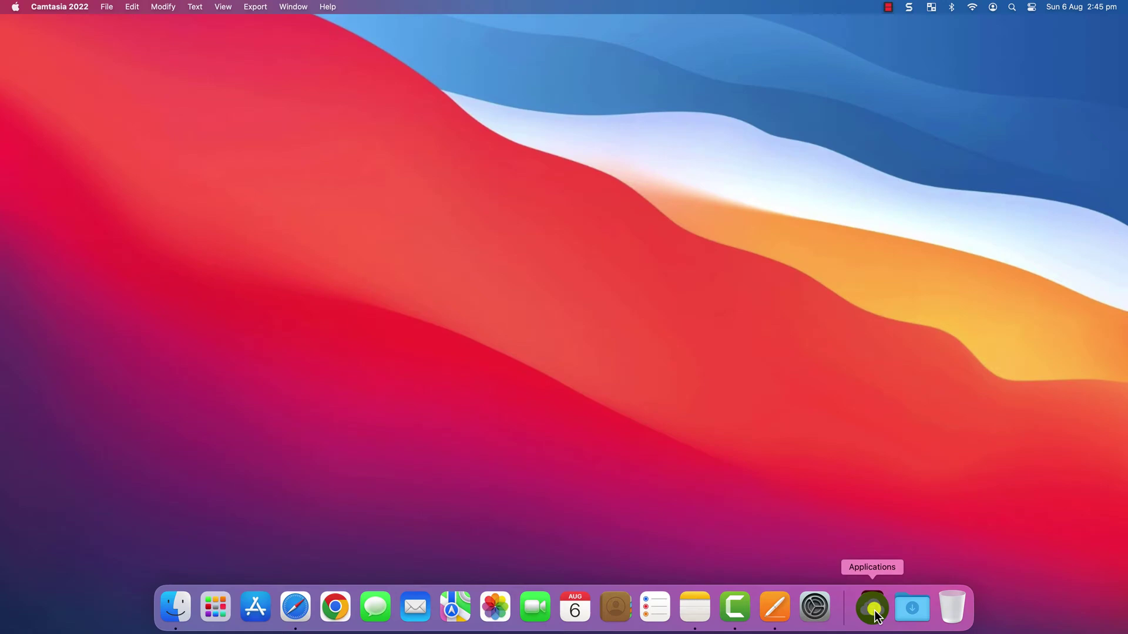
Step: Launch OnyX from Applications and authenticate with the administrator password
click(871, 607)
click(865, 537)
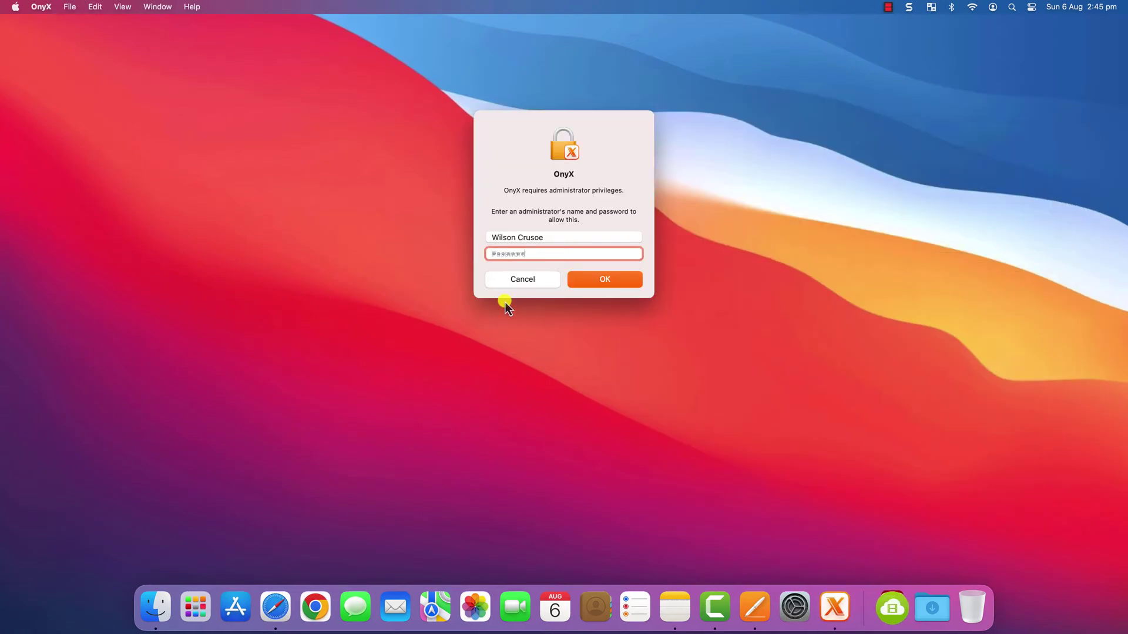
text(password)
key(Return)
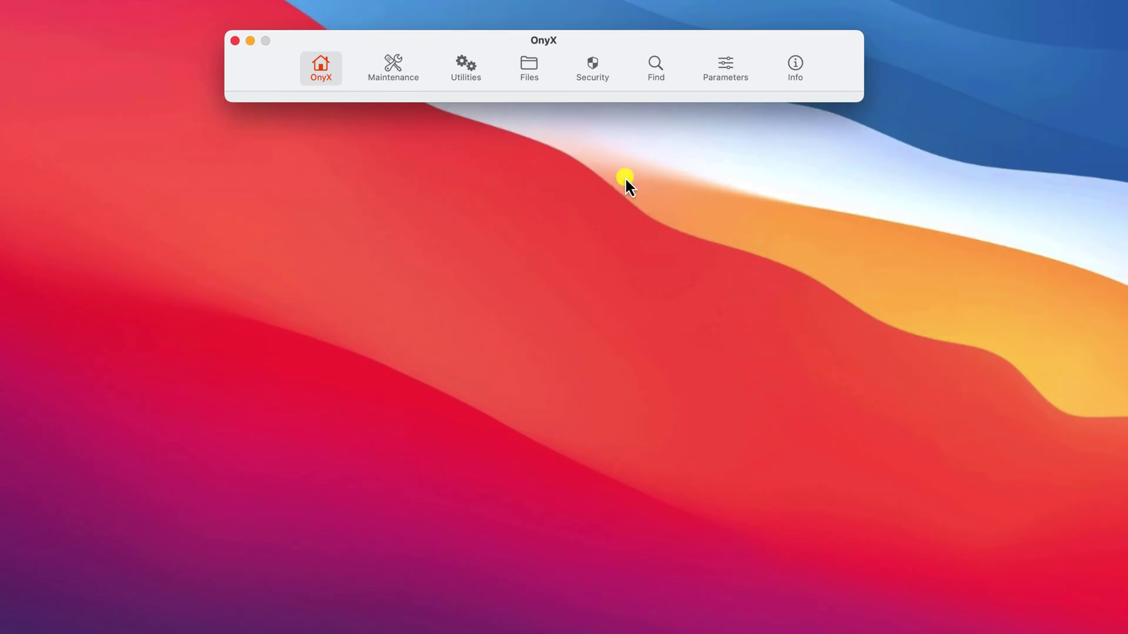
Step: Enable Show Quit Finder under OnyX Parameters > Menus, let Finder reopen, and quit OnyX
click(711, 80)
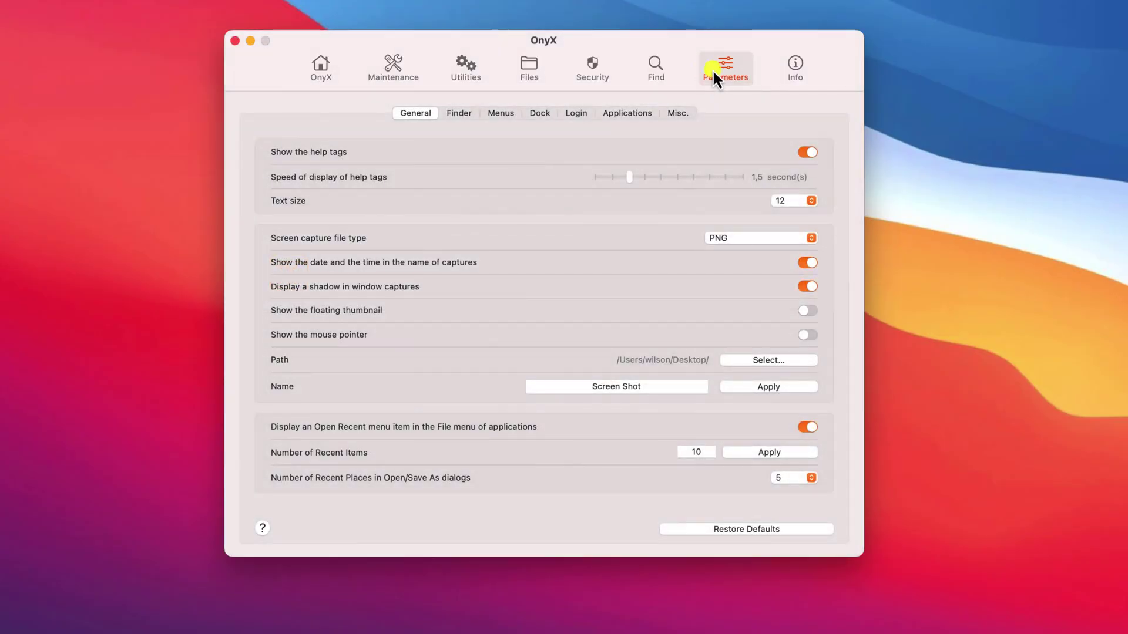
click(498, 116)
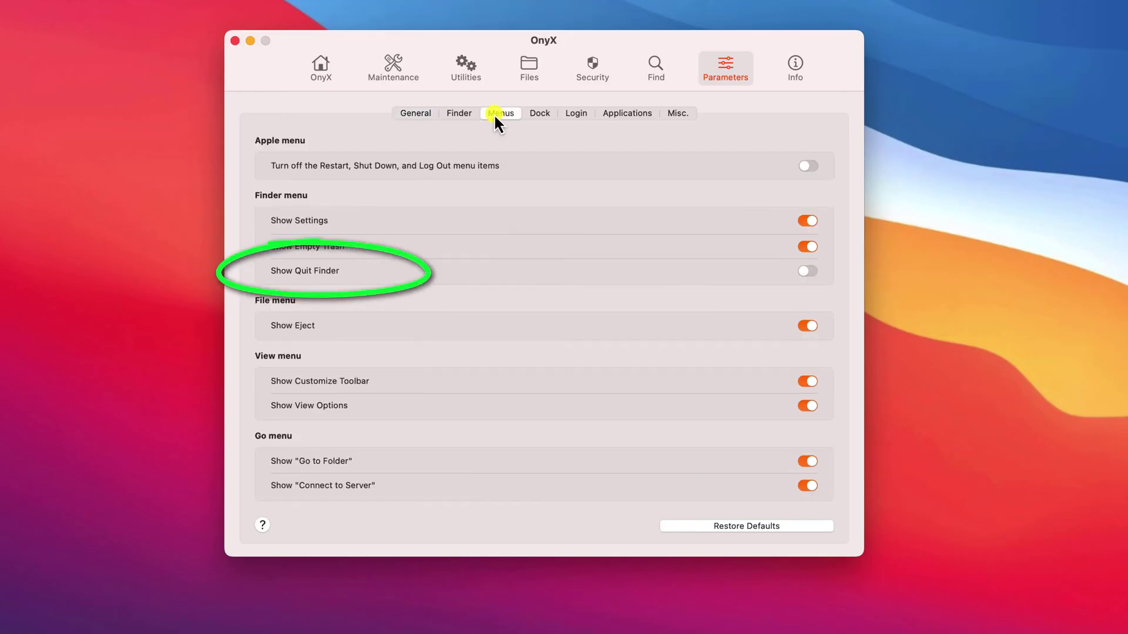
click(811, 271)
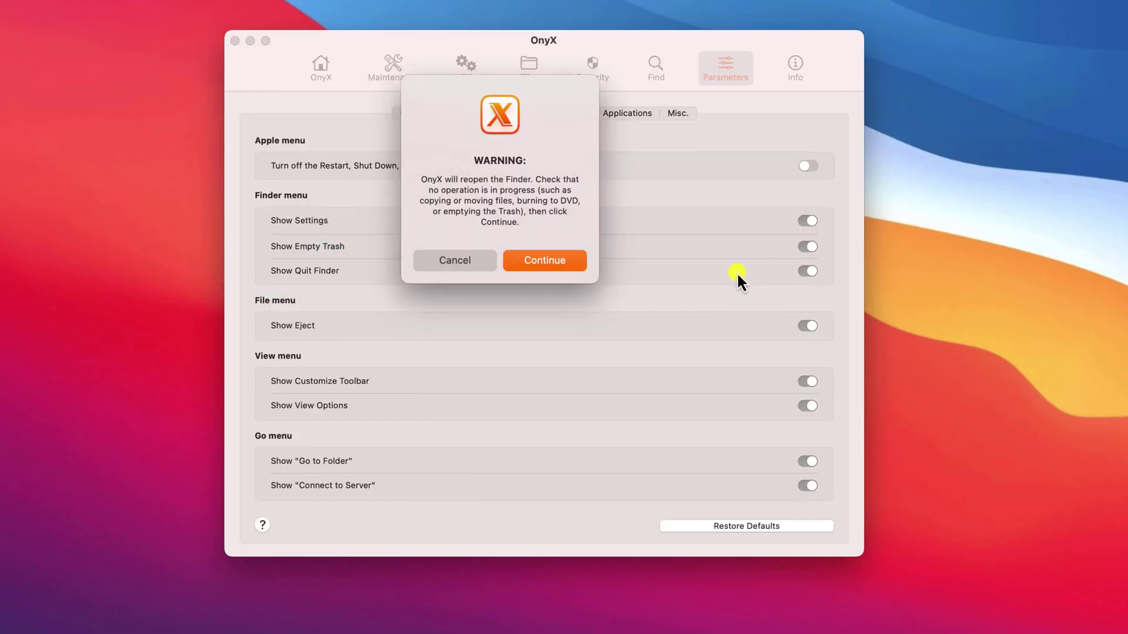
click(556, 262)
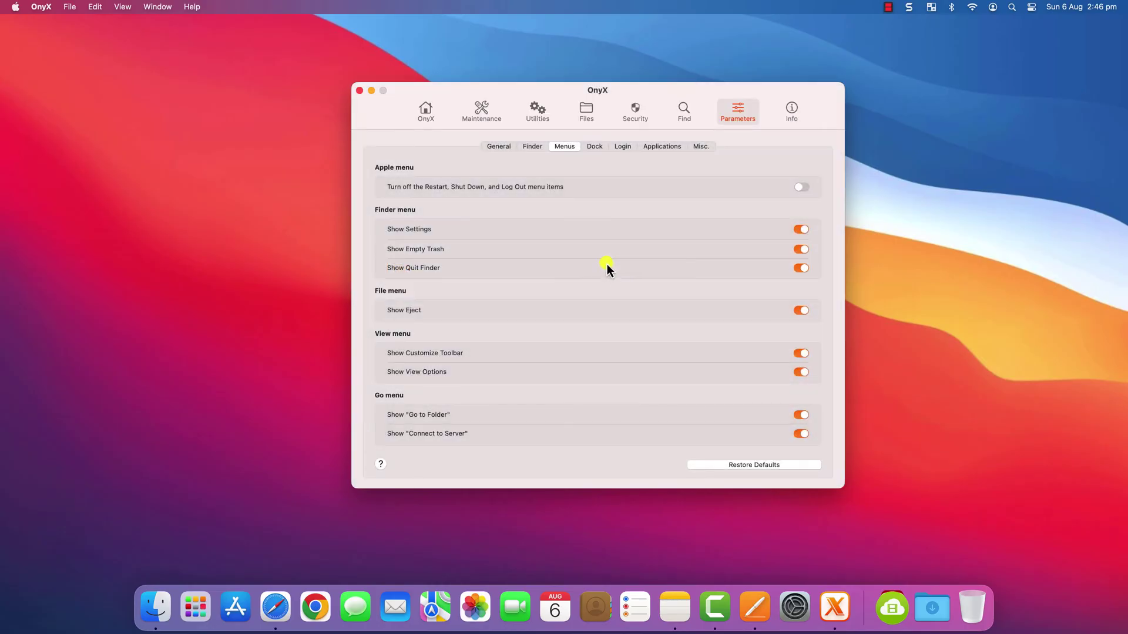
key(super+q)
key(super+n)
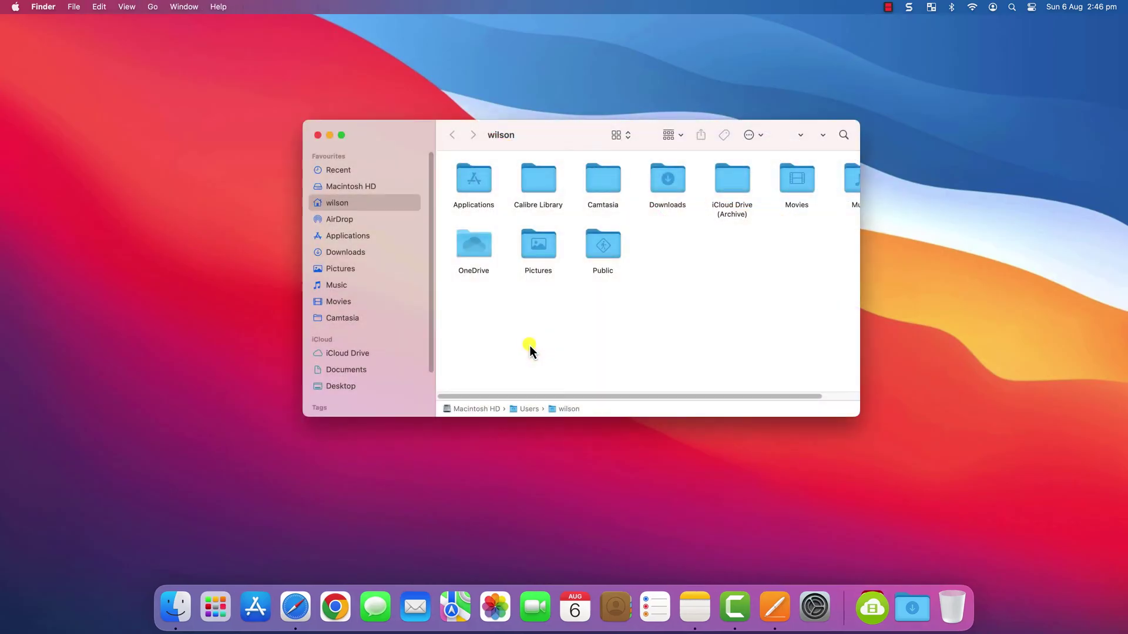
click(86, 21)
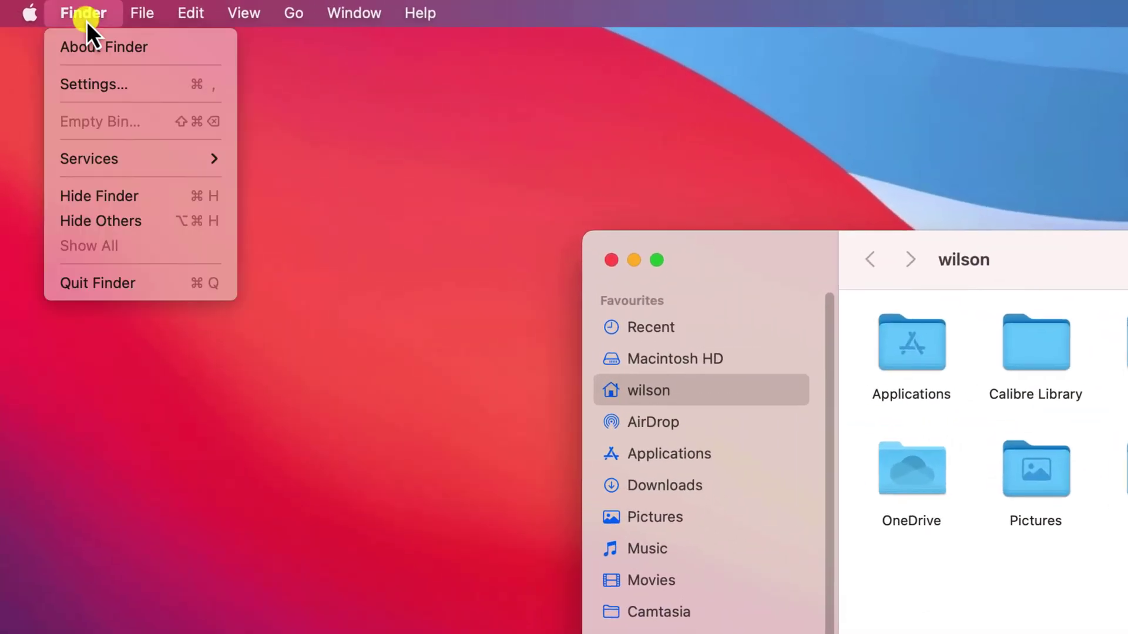
Step: Quit Finder, then open Titanium Software's OnyX page from the 'onyx for mac' Google results
click(218, 292)
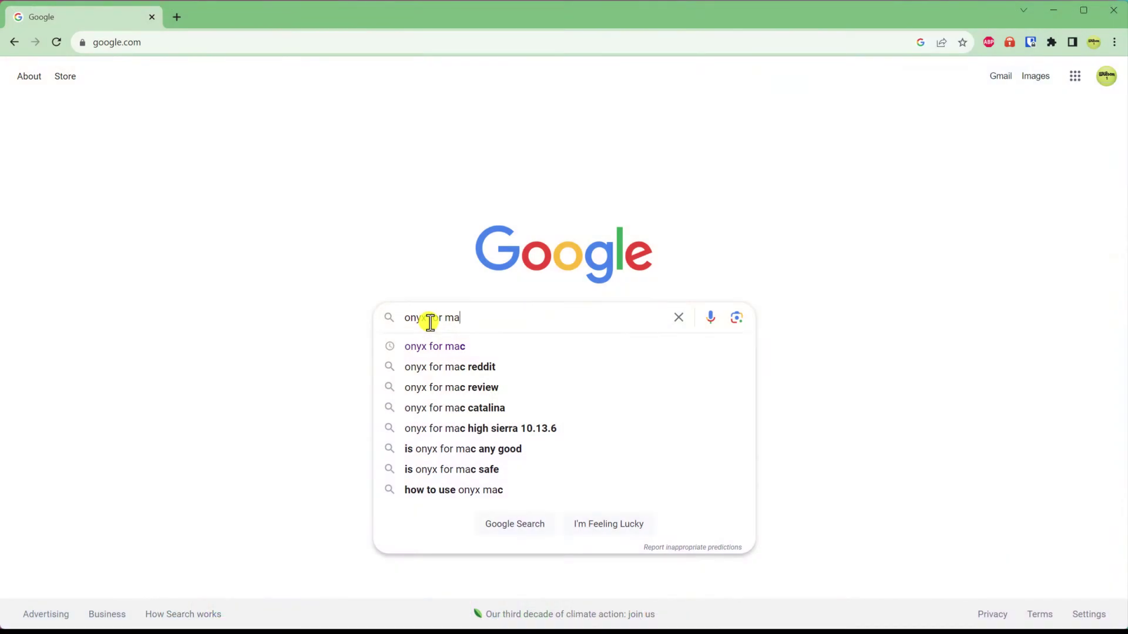
text(c)
click(454, 347)
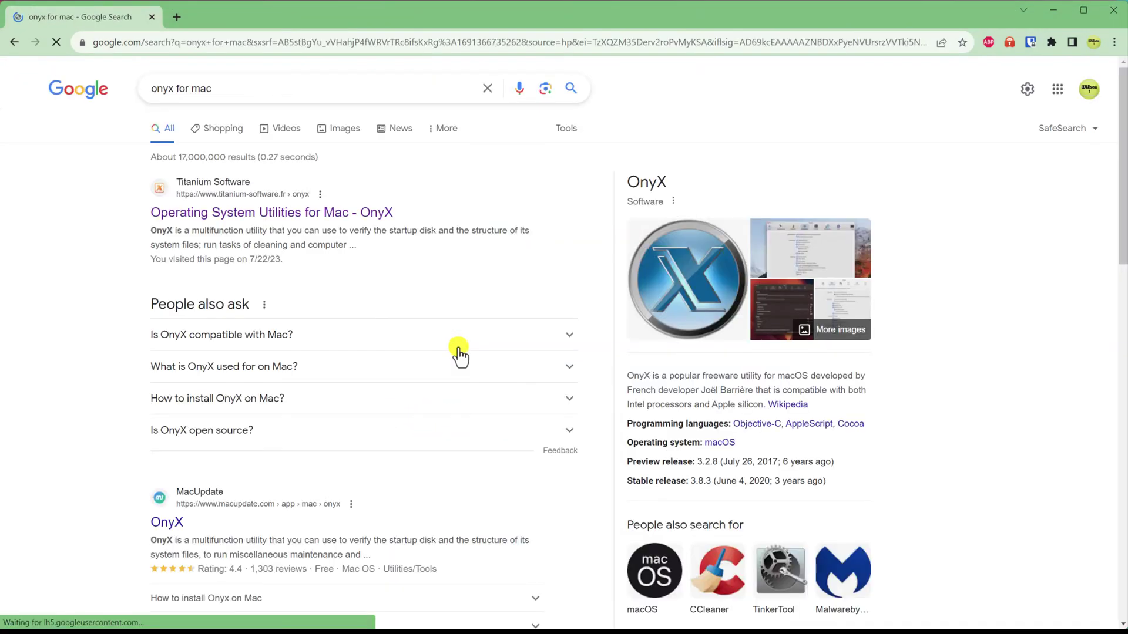
click(282, 213)
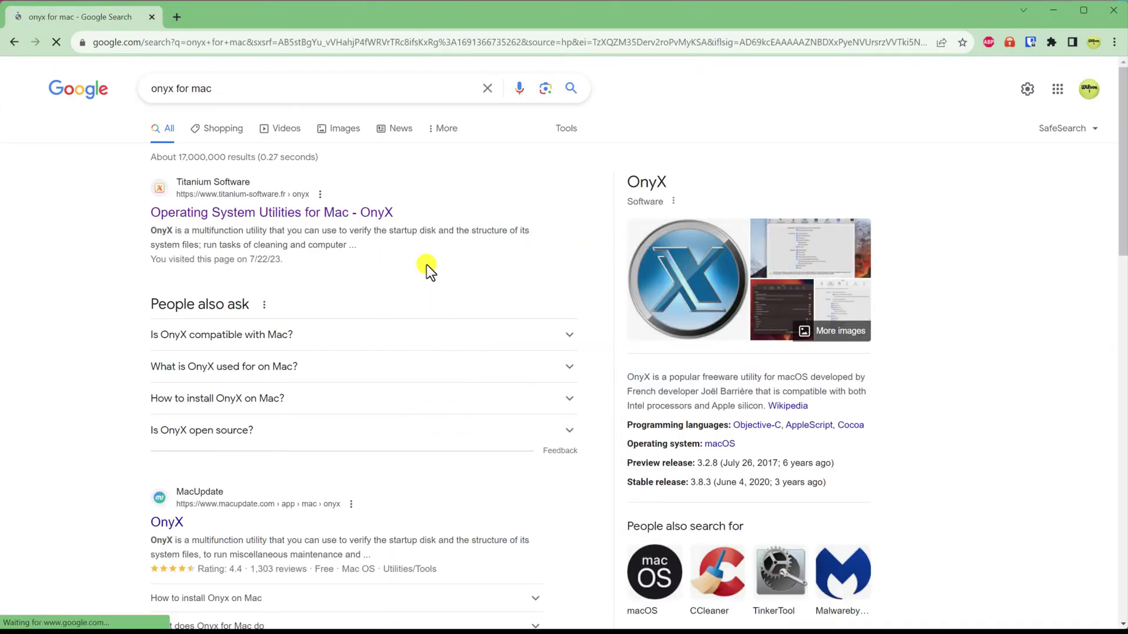